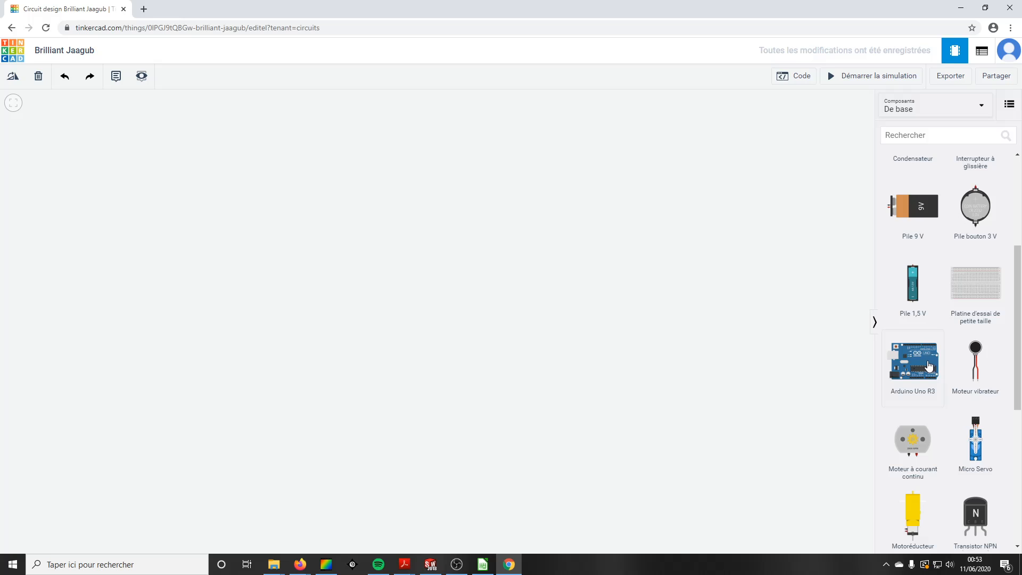
Step: Place an Arduino Uno R3 board on the empty circuit canvas
{"action": "left_click", "coordinate": [439, 299]}
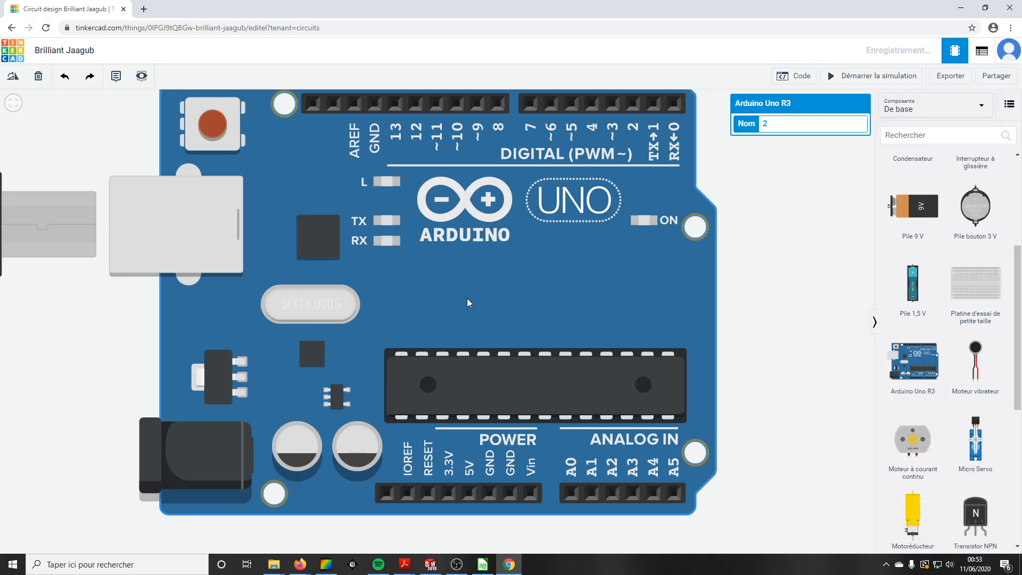
{"action": "scroll", "coordinate": [400, 289], "scroll_direction": "down", "scroll_amount": 1}
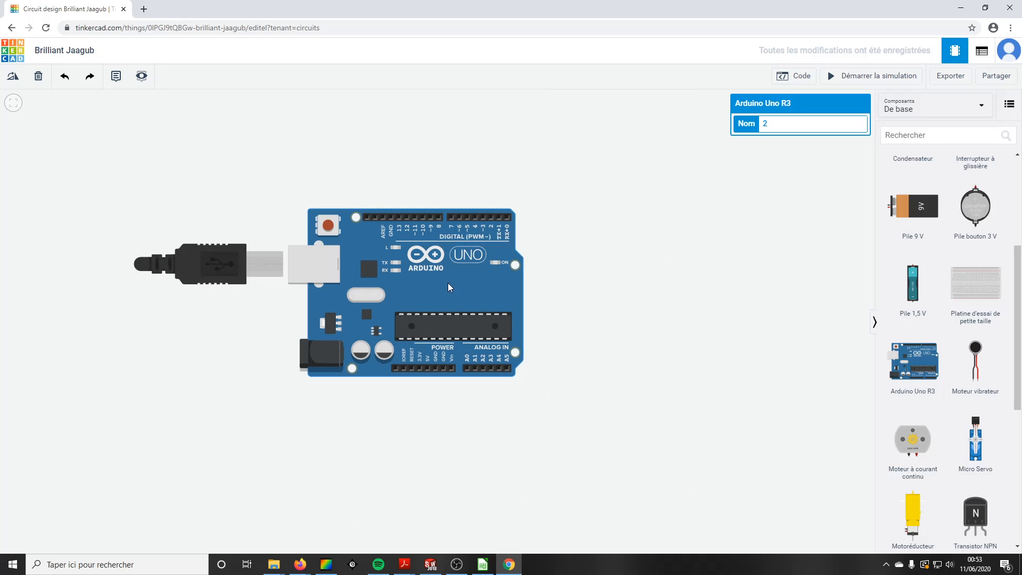
{"action": "left_click_drag", "start_coordinate": [609, 256], "coordinate": [619, 328]}
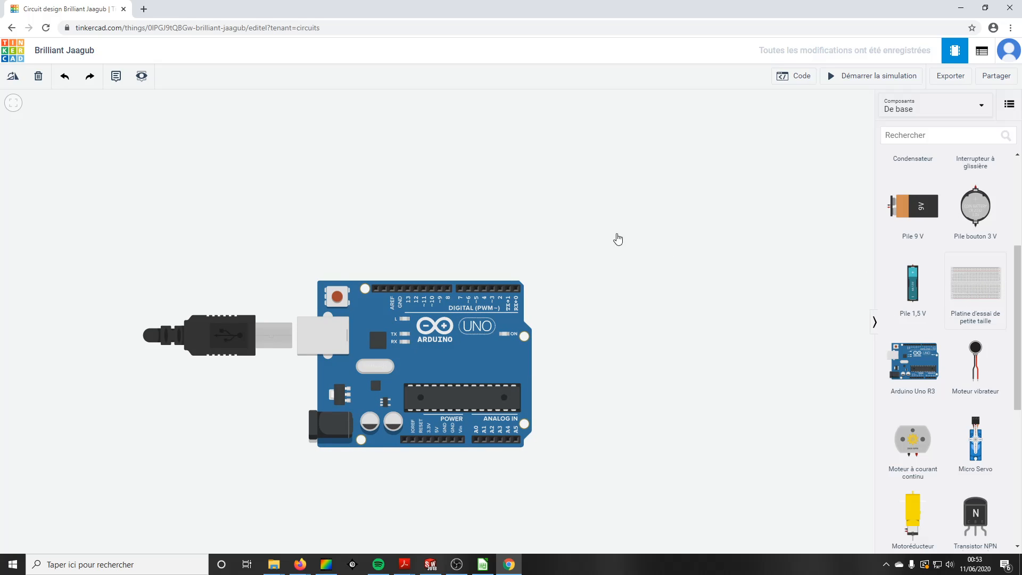
Step: Place a small breadboard just above the Arduino board
{"action": "left_click", "coordinate": [429, 184]}
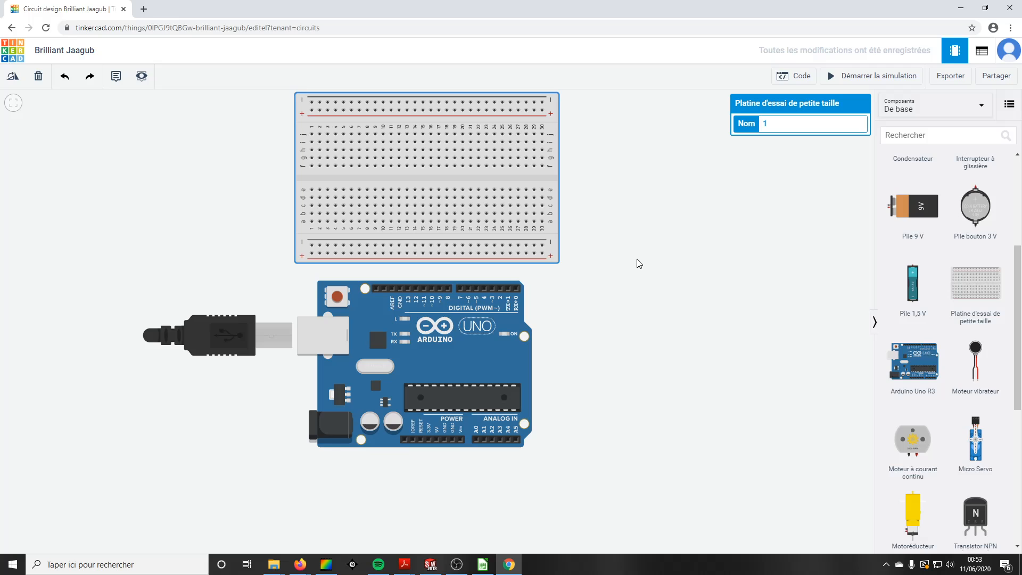
{"action": "scroll", "coordinate": [606, 249], "scroll_direction": "up", "scroll_amount": 1}
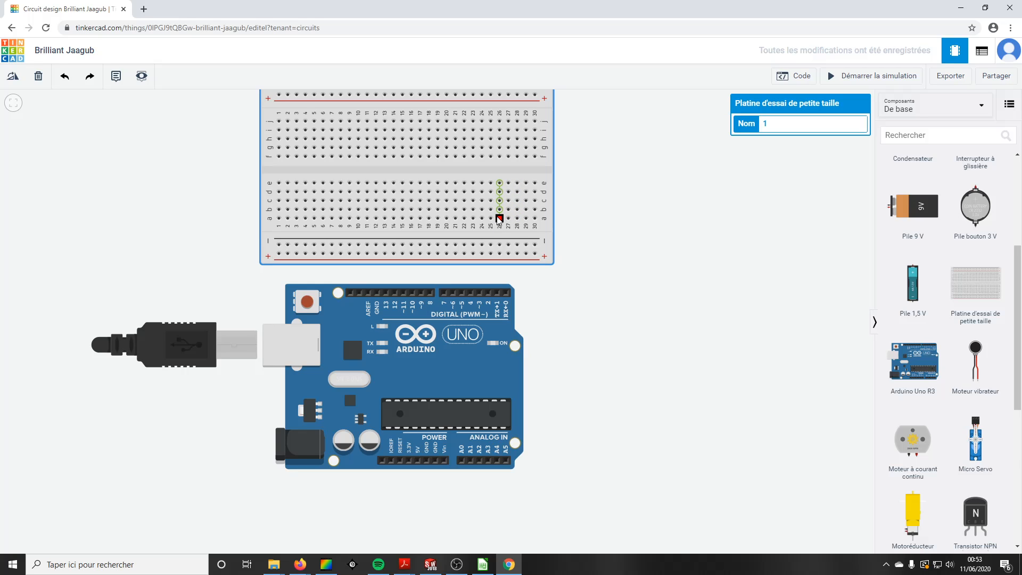
{"action": "scroll", "coordinate": [615, 256], "scroll_direction": "up", "scroll_amount": 2}
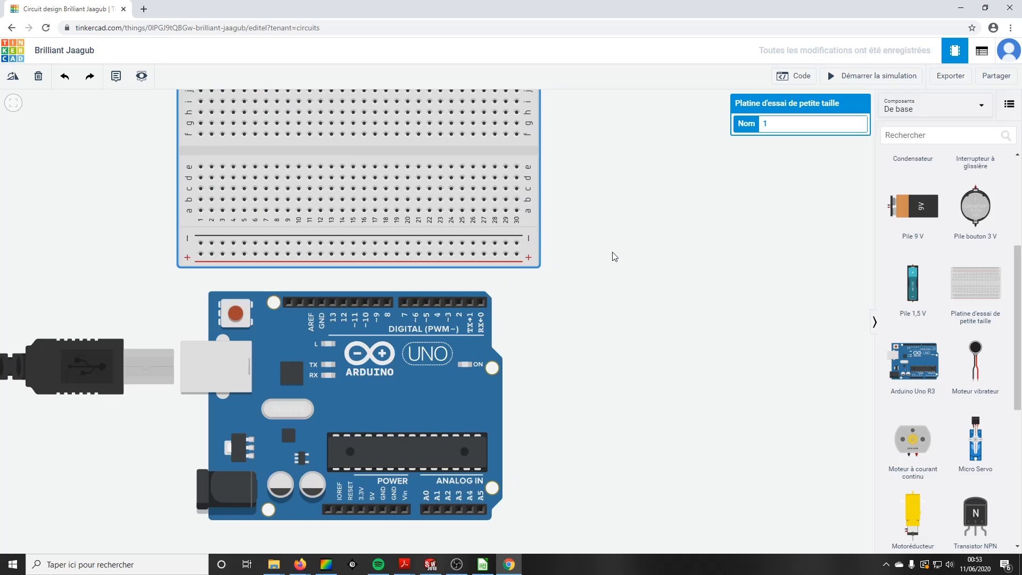
{"action": "scroll", "coordinate": [615, 257], "scroll_direction": "down", "scroll_amount": 5}
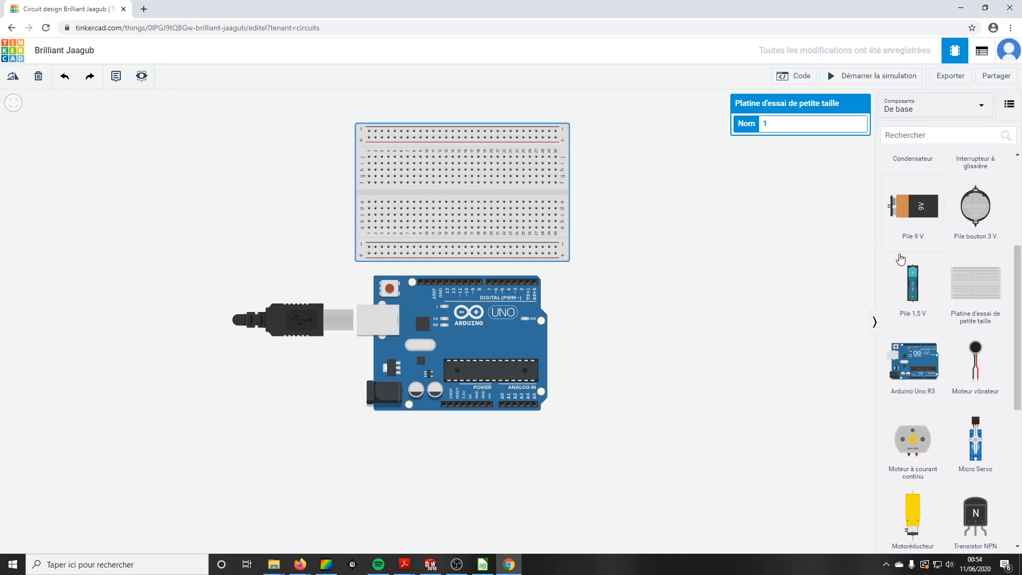
Step: Add three LEDs side by side to the left of the breadboard
{"action": "scroll", "coordinate": [965, 277], "scroll_direction": "up", "scroll_amount": 4}
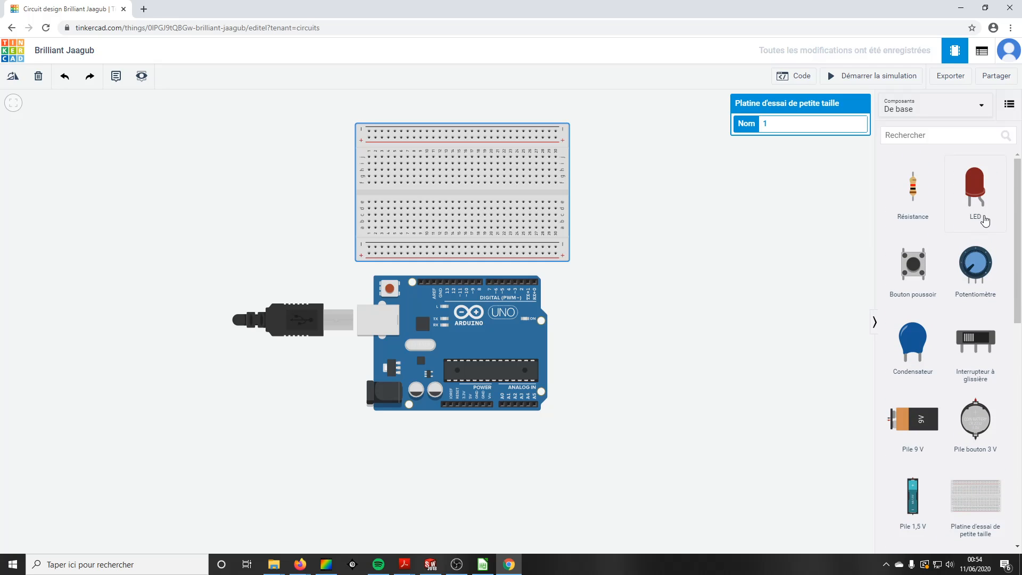
{"action": "left_click_drag", "start_coordinate": [975, 195], "coordinate": [227, 163]}
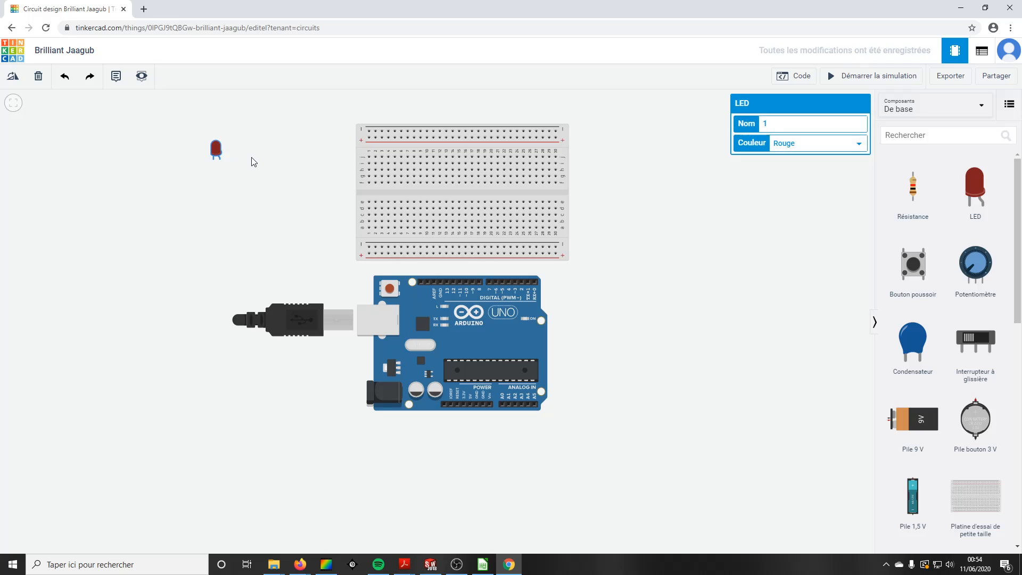
{"action": "left_click", "coordinate": [266, 164]}
{"action": "left_click_drag", "start_coordinate": [974, 194], "coordinate": [269, 163]}
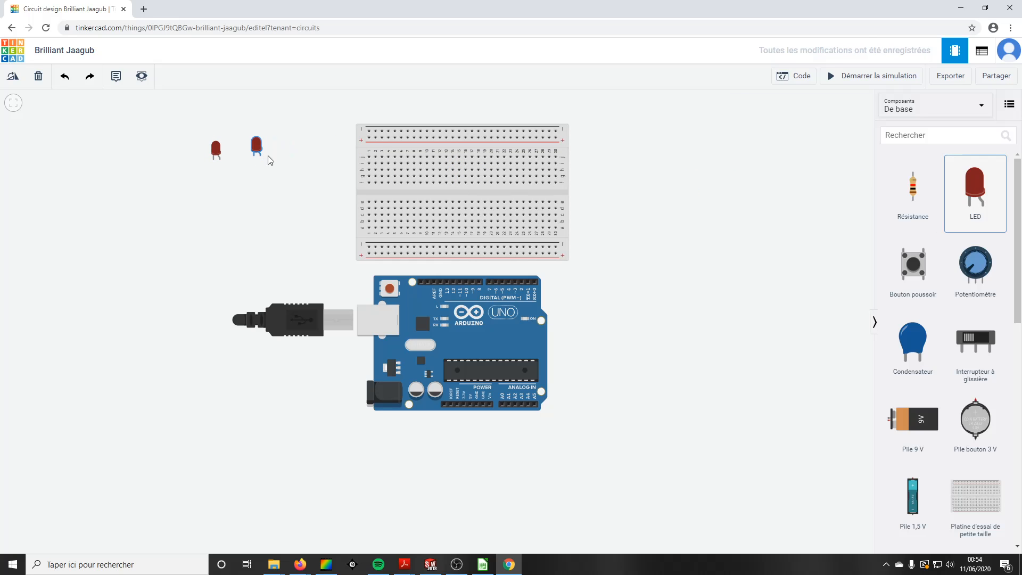
{"action": "left_click_drag", "start_coordinate": [974, 196], "coordinate": [273, 161]}
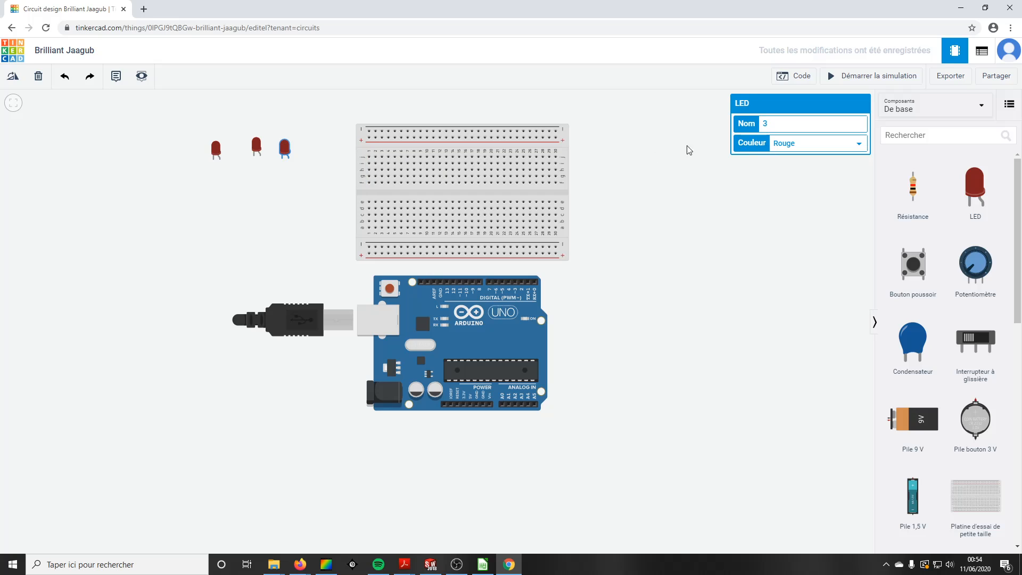
Step: Set the middle LED's colour to Orange
{"action": "left_click_drag", "start_coordinate": [280, 151], "coordinate": [278, 183]}
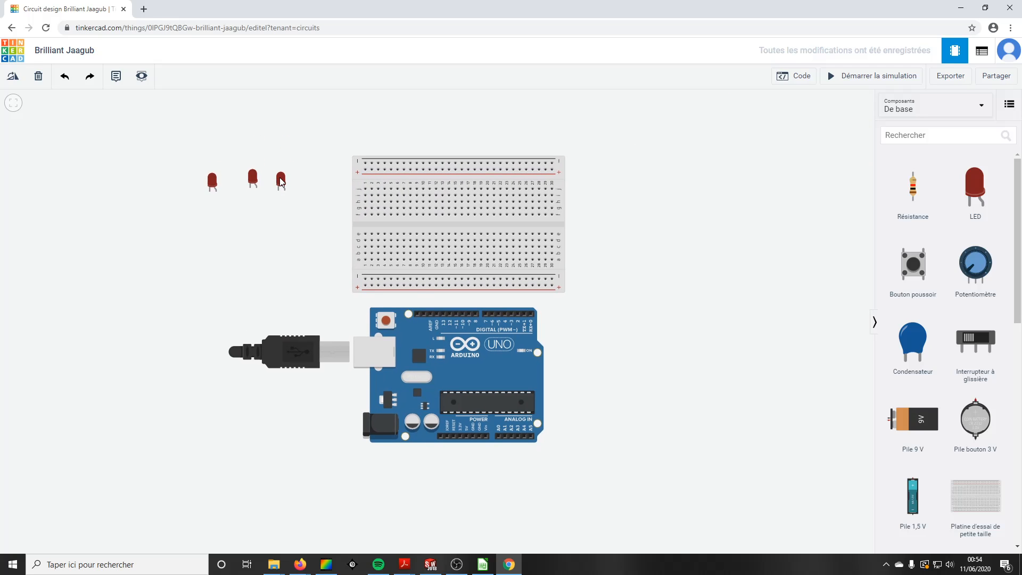
{"action": "left_click", "coordinate": [282, 181]}
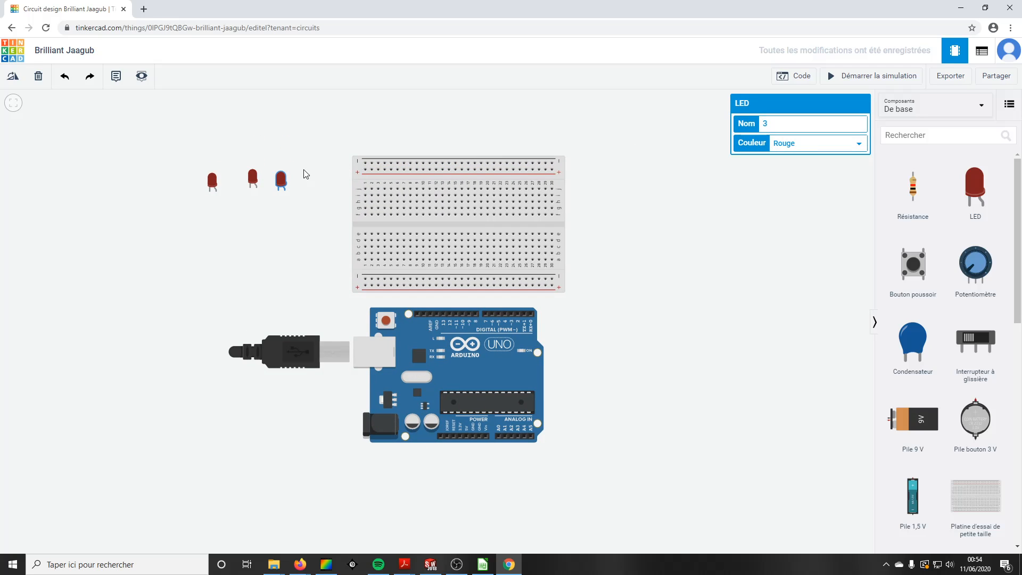
{"action": "left_click", "coordinate": [253, 178]}
{"action": "left_click", "coordinate": [817, 144]}
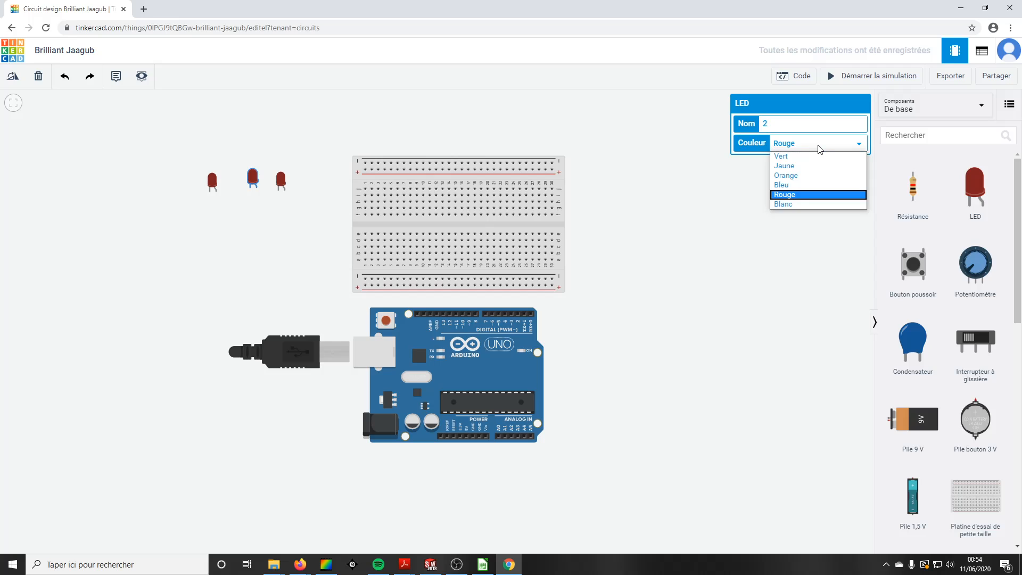
{"action": "left_click", "coordinate": [799, 173]}
Step: Set the leftmost LED's colour to Vert
{"action": "left_click", "coordinate": [215, 185]}
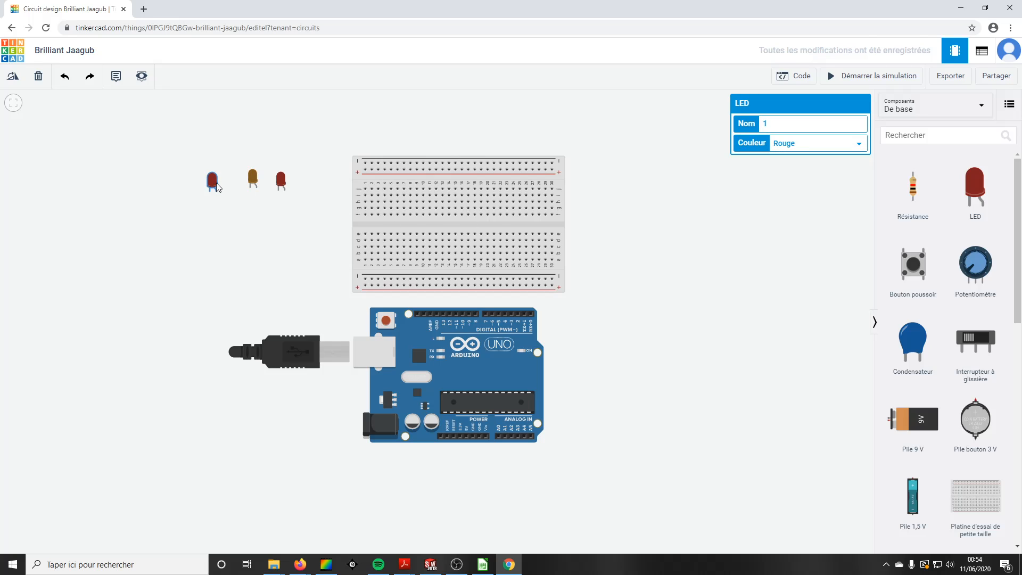
{"action": "left_click", "coordinate": [809, 145]}
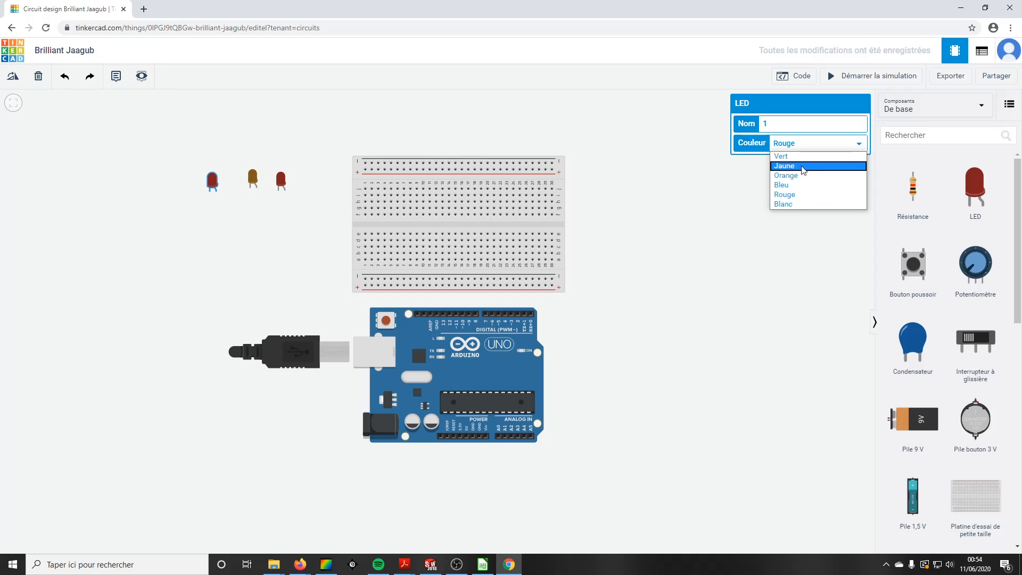
{"action": "left_click", "coordinate": [793, 164]}
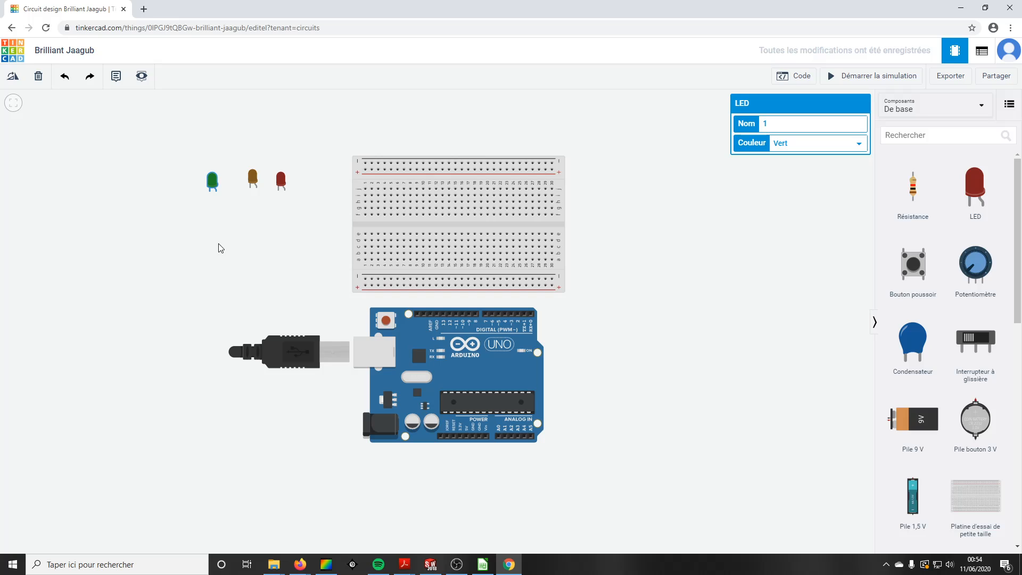
{"action": "left_click", "coordinate": [751, 282]}
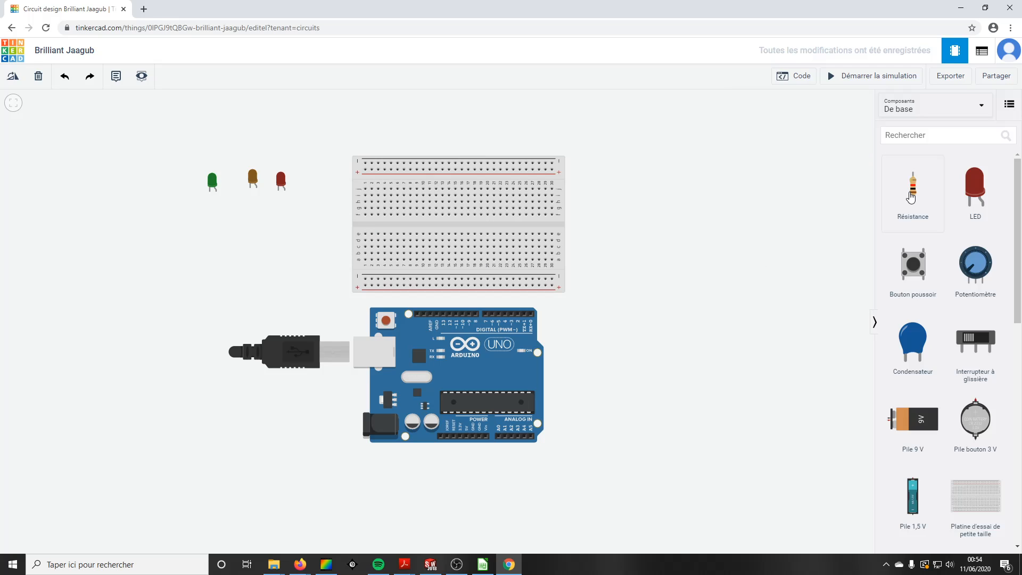
Step: Add three resistors side by side to the right of the breadboard
{"action": "left_click_drag", "start_coordinate": [911, 197], "coordinate": [627, 286]}
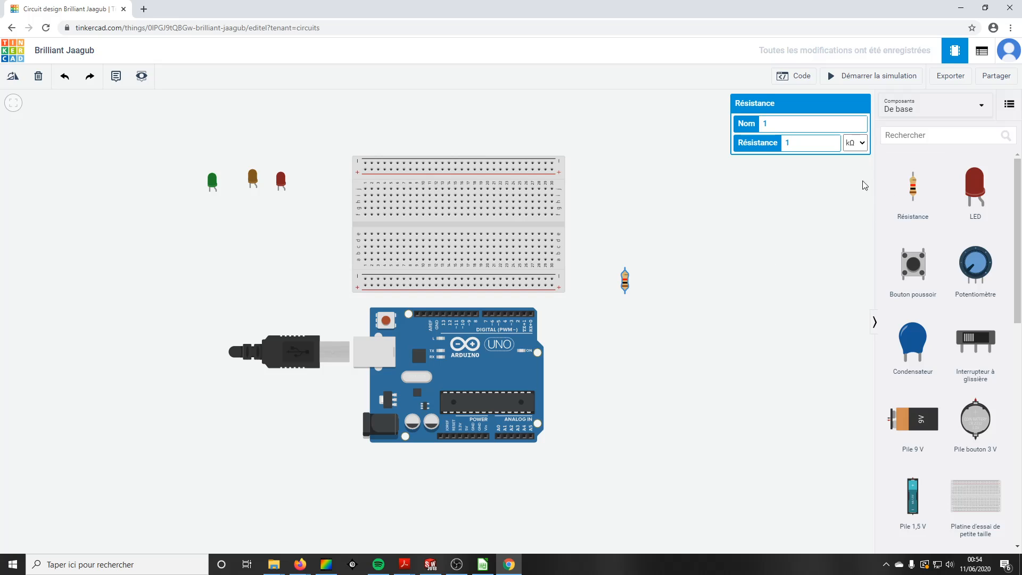
{"action": "left_click", "coordinate": [745, 236]}
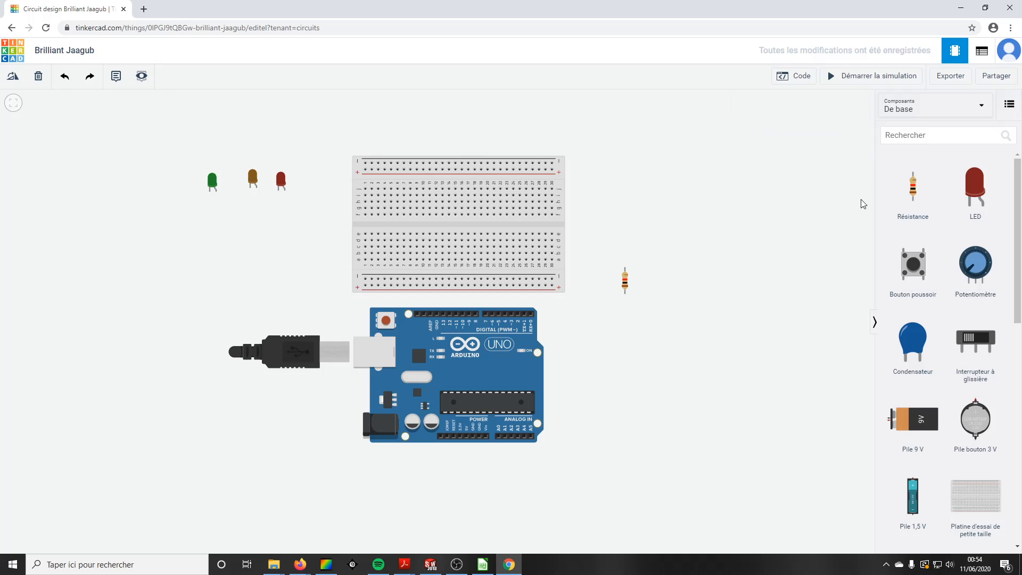
{"action": "left_click_drag", "start_coordinate": [896, 197], "coordinate": [655, 281]}
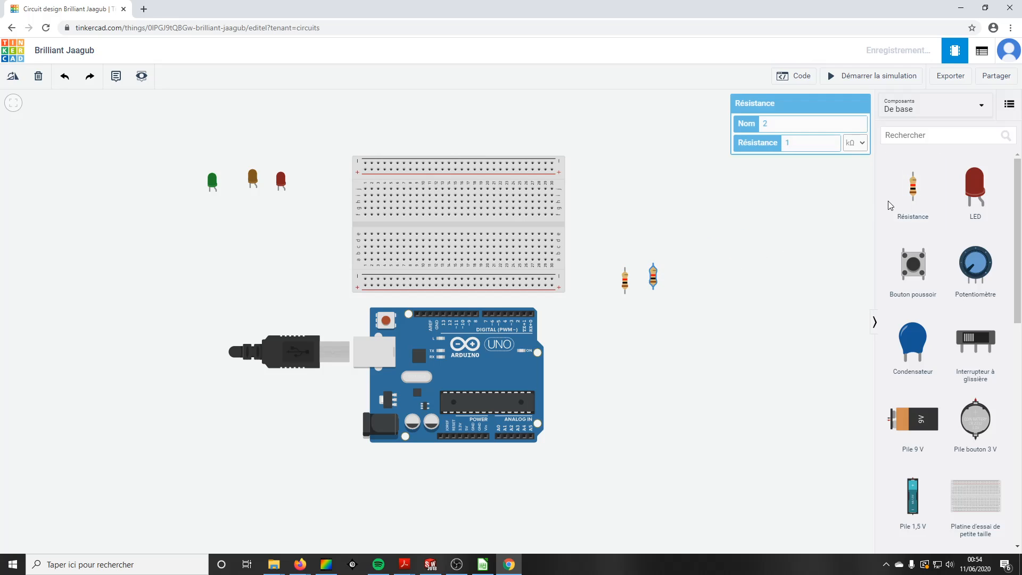
{"action": "left_click_drag", "start_coordinate": [888, 204], "coordinate": [686, 281]}
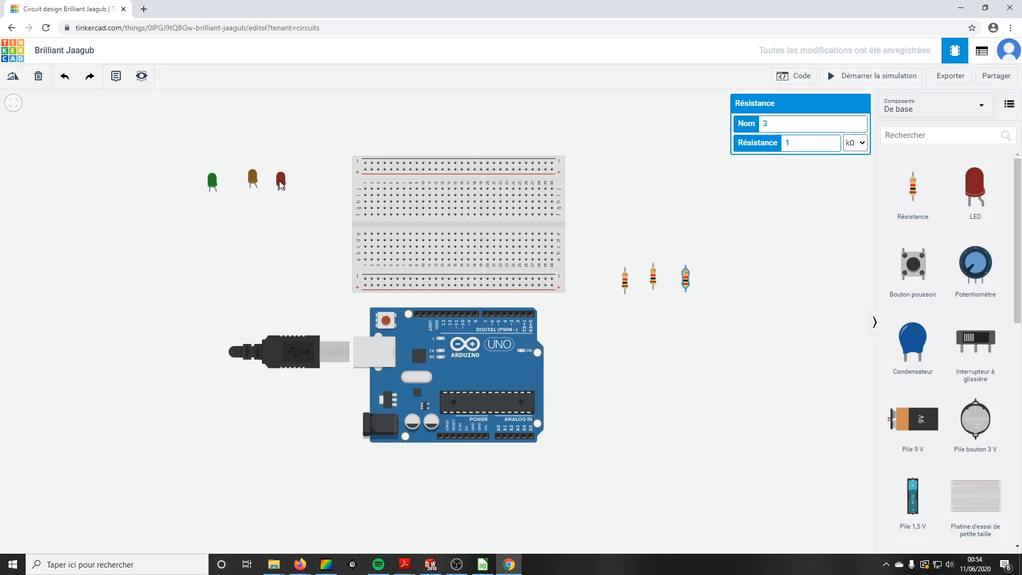
Step: Insert the red, orange and green LEDs into the breadboard's lower terminal rows, spaced apart
{"action": "left_click_drag", "start_coordinate": [280, 182], "coordinate": [515, 235]}
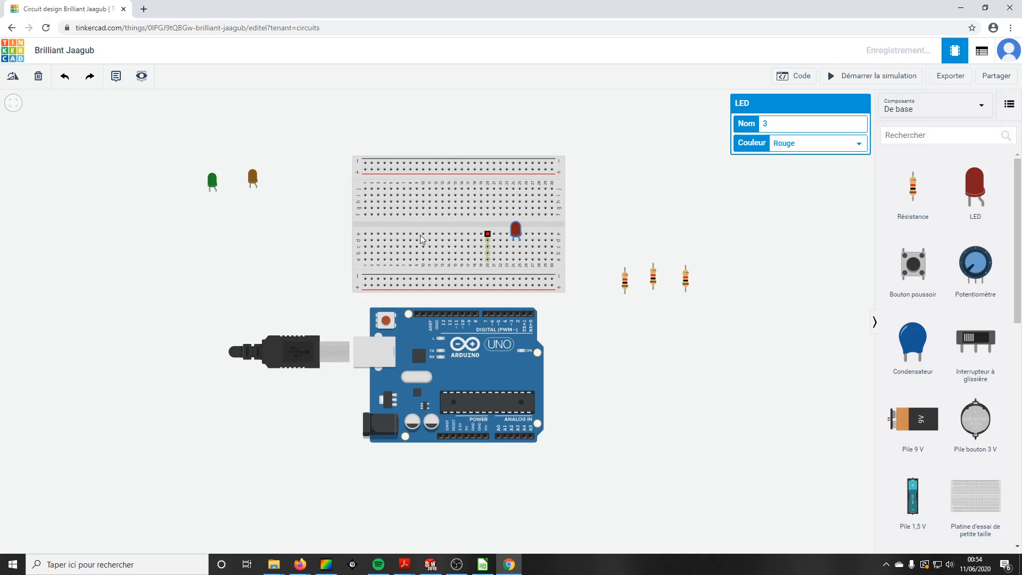
{"action": "left_click_drag", "start_coordinate": [254, 177], "coordinate": [464, 231]}
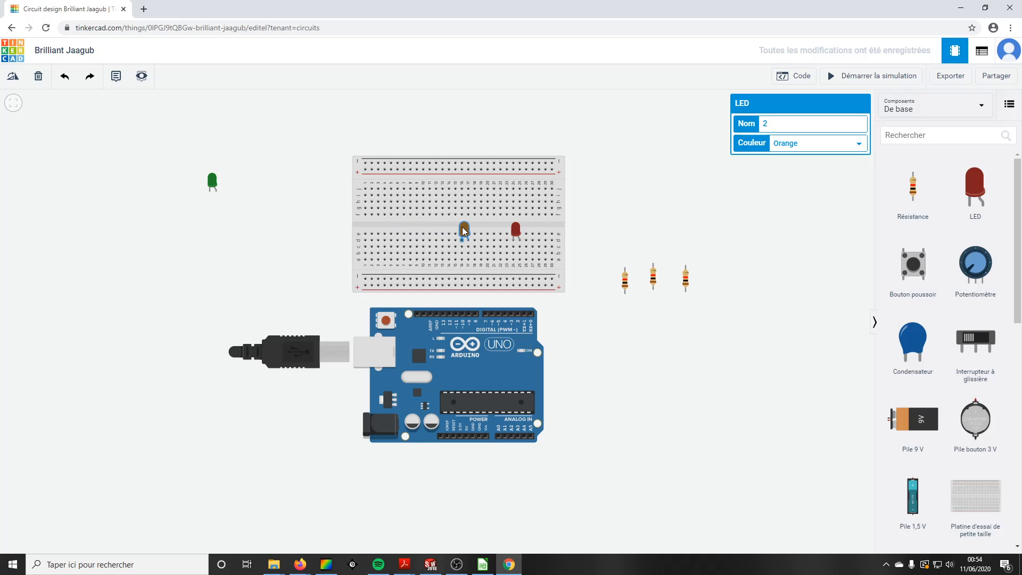
{"action": "left_click_drag", "start_coordinate": [213, 182], "coordinate": [416, 235]}
Step: Insert the three resistors into the breadboard, each below one LED reaching the bottom rail
{"action": "left_click_drag", "start_coordinate": [626, 285], "coordinate": [410, 273]}
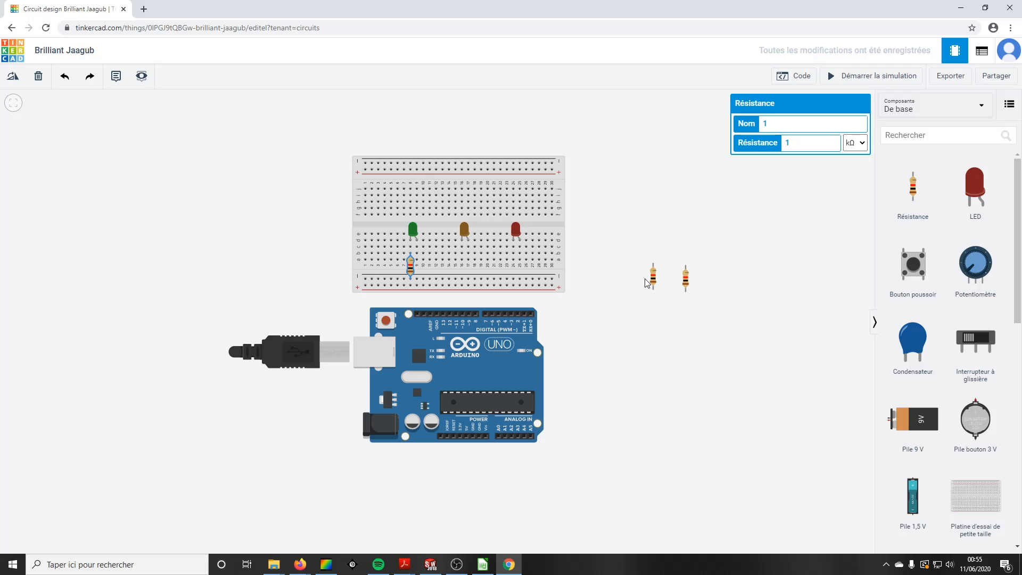
{"action": "left_click_drag", "start_coordinate": [655, 280], "coordinate": [456, 261]}
{"action": "left_click_drag", "start_coordinate": [686, 280], "coordinate": [461, 268]}
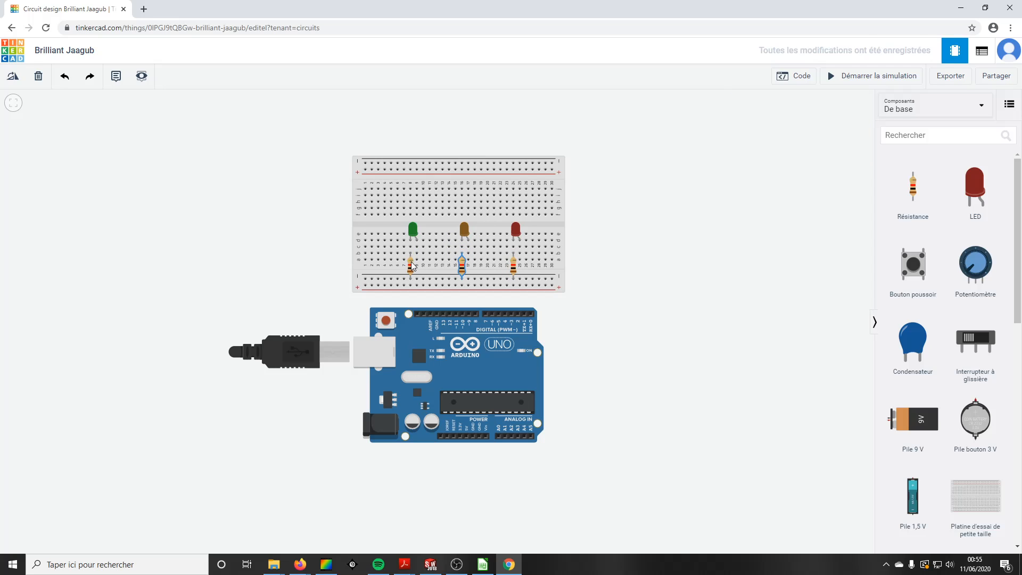
{"action": "left_click", "coordinate": [638, 290]}
Step: Wire the Arduino's 5V pin around the board's right side to the breadboard's bottom positive rail
{"action": "left_click", "coordinate": [468, 435]}
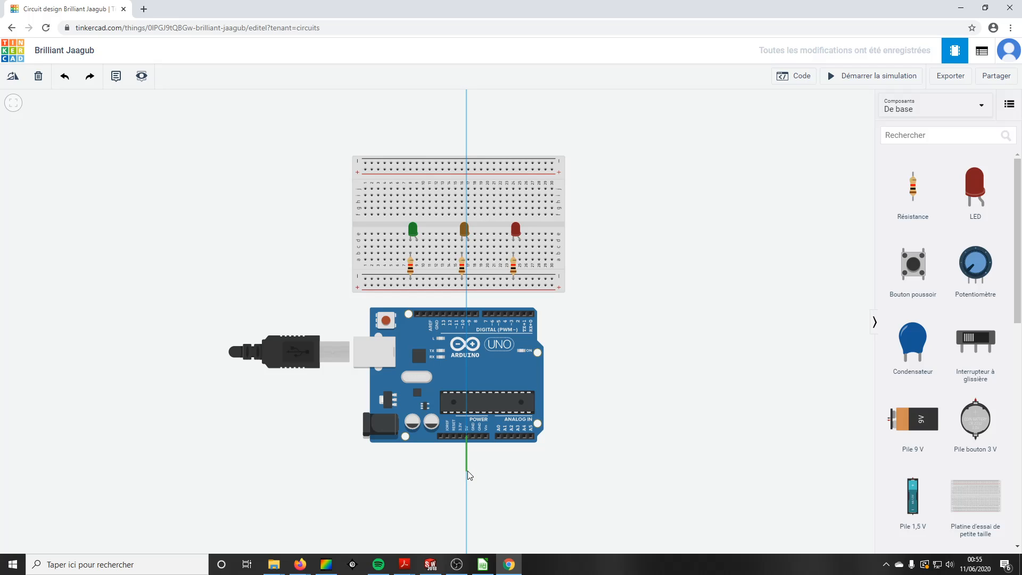
{"action": "left_click", "coordinate": [468, 471]}
{"action": "left_click", "coordinate": [596, 471]}
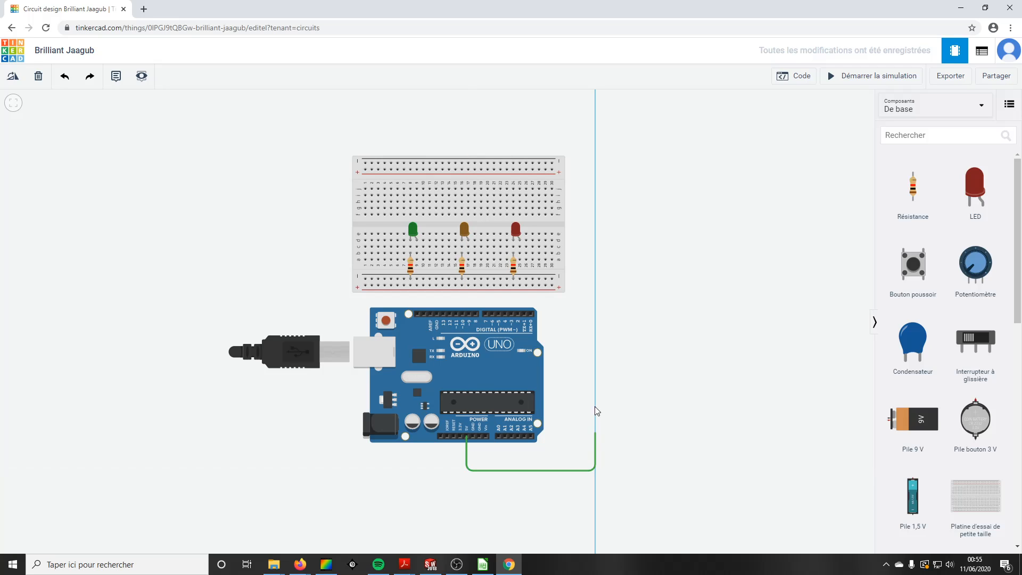
{"action": "left_click", "coordinate": [596, 288]}
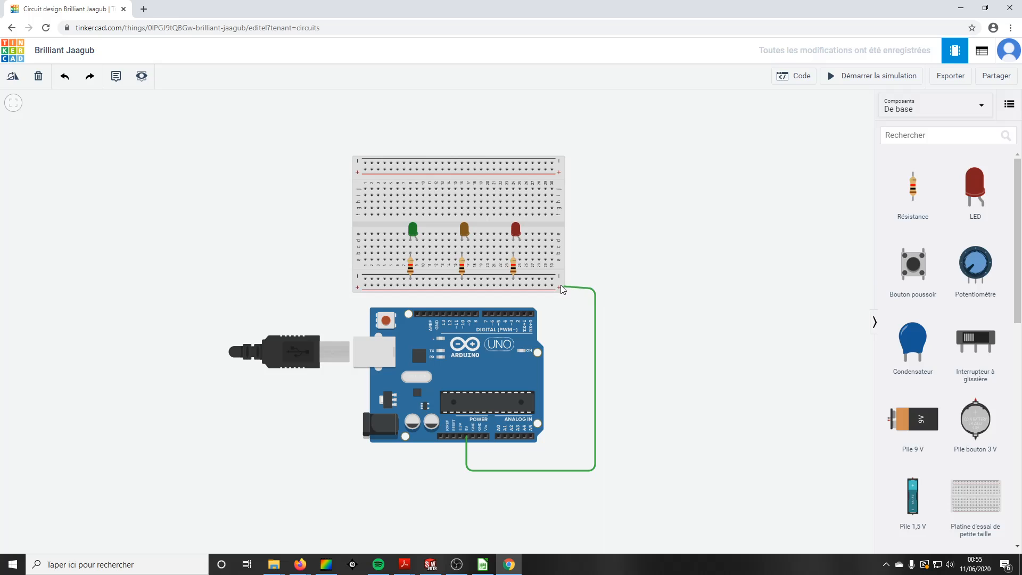
{"action": "left_click", "coordinate": [552, 285]}
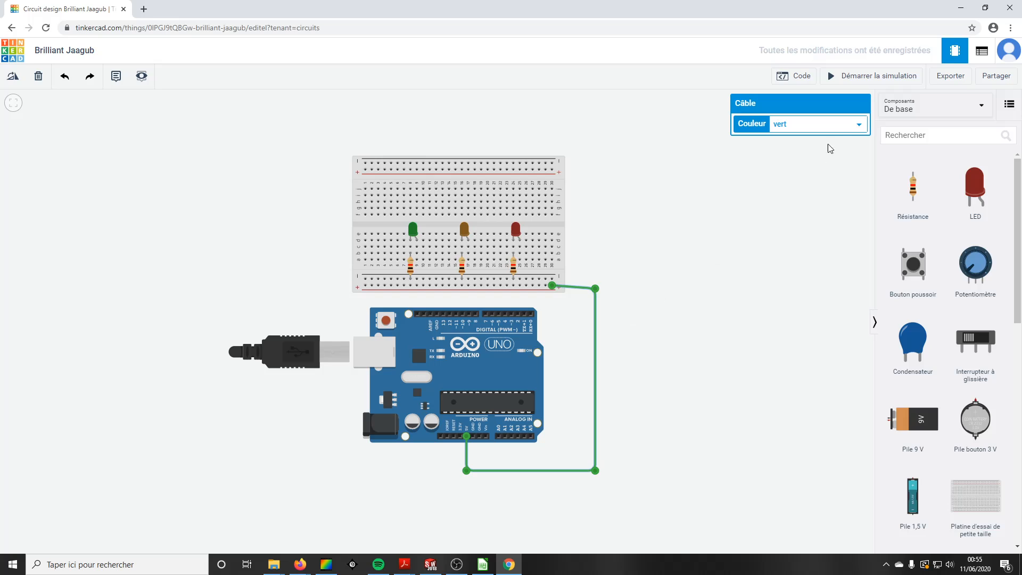
Step: Set the new wire's colour to rouge
{"action": "left_click", "coordinate": [841, 125]}
{"action": "left_click", "coordinate": [814, 147]}
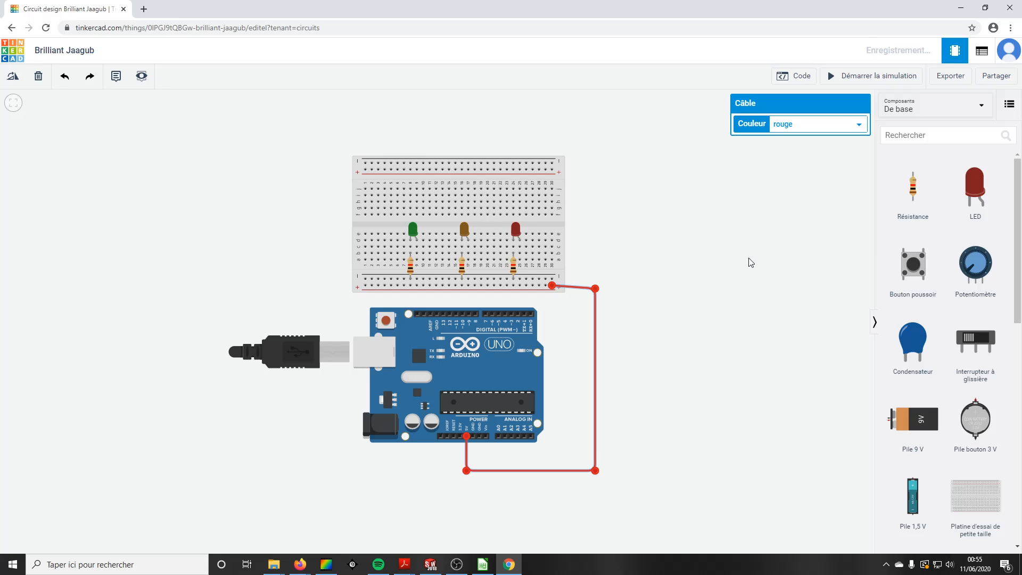
{"action": "left_click", "coordinate": [641, 361]}
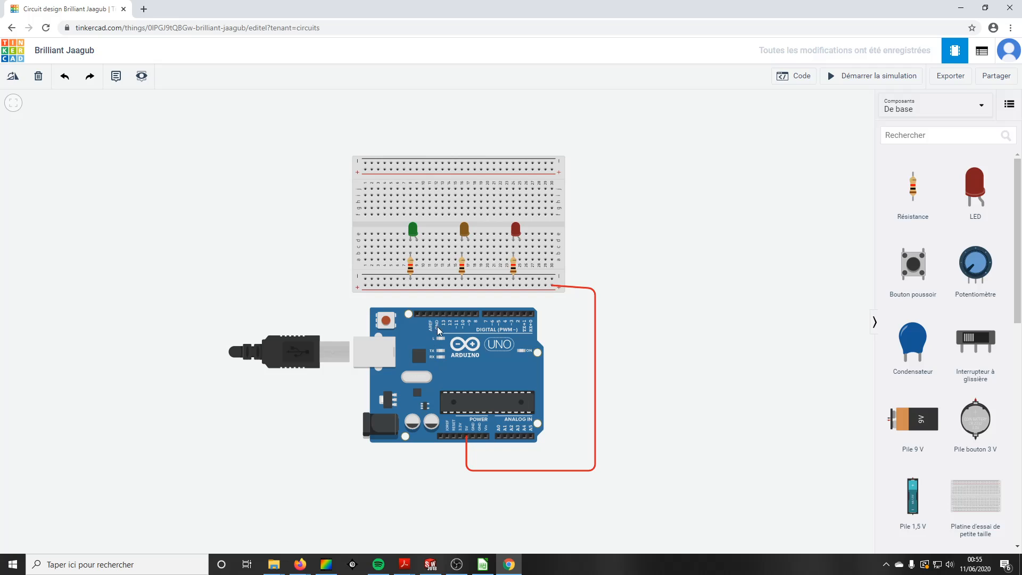
Step: Wire the Arduino's GND pin around the board's right side to the breadboard's bottom negative rail
{"action": "left_click", "coordinate": [480, 437]}
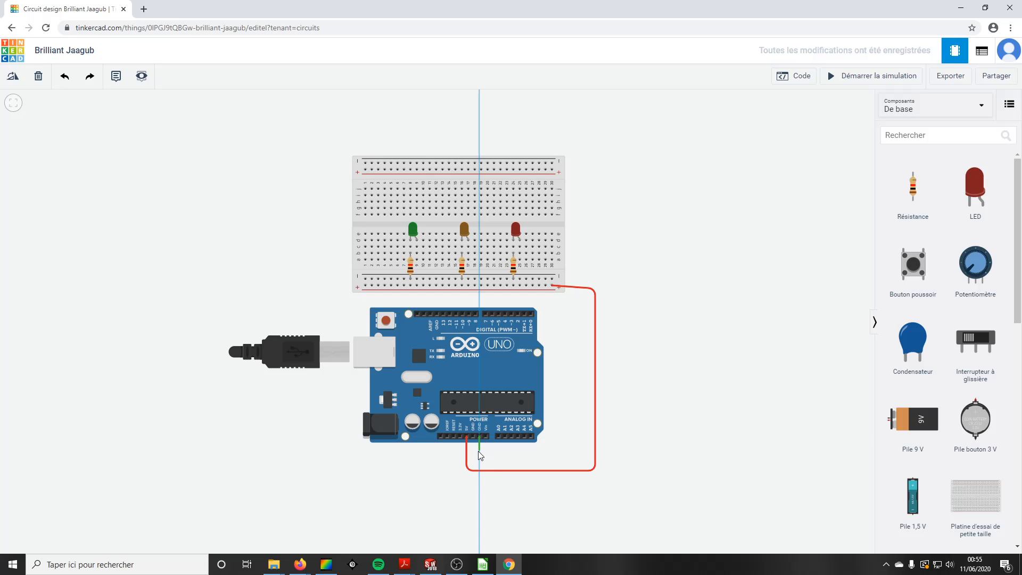
{"action": "left_click", "coordinate": [479, 456]}
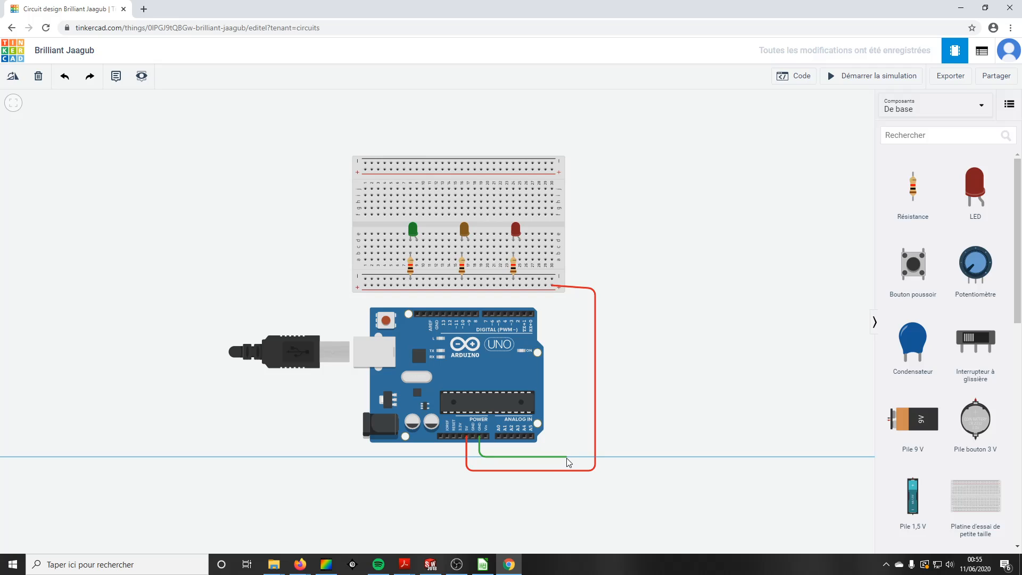
{"action": "left_click", "coordinate": [566, 458]}
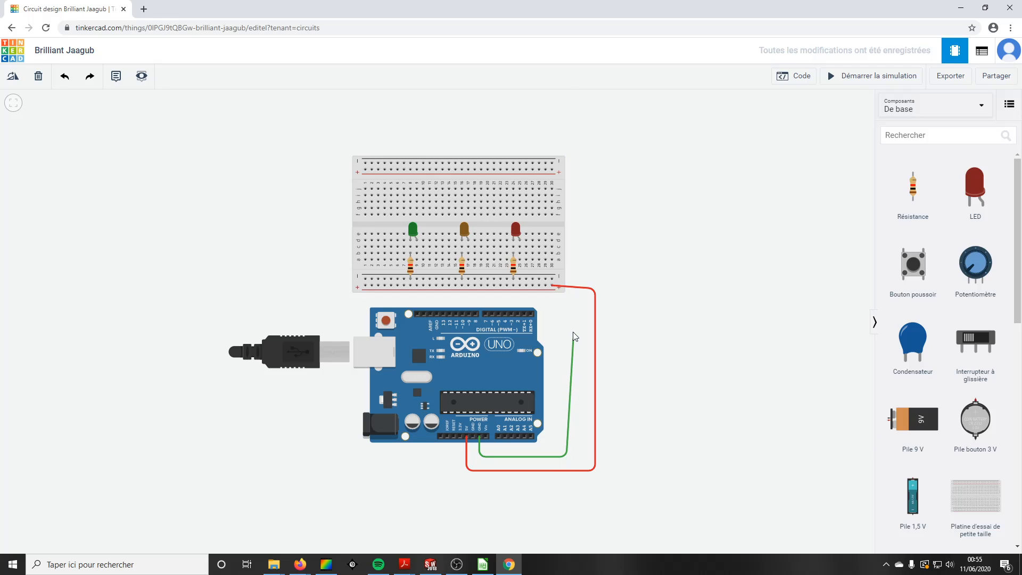
{"action": "left_click", "coordinate": [567, 302]}
{"action": "left_click", "coordinate": [541, 302]}
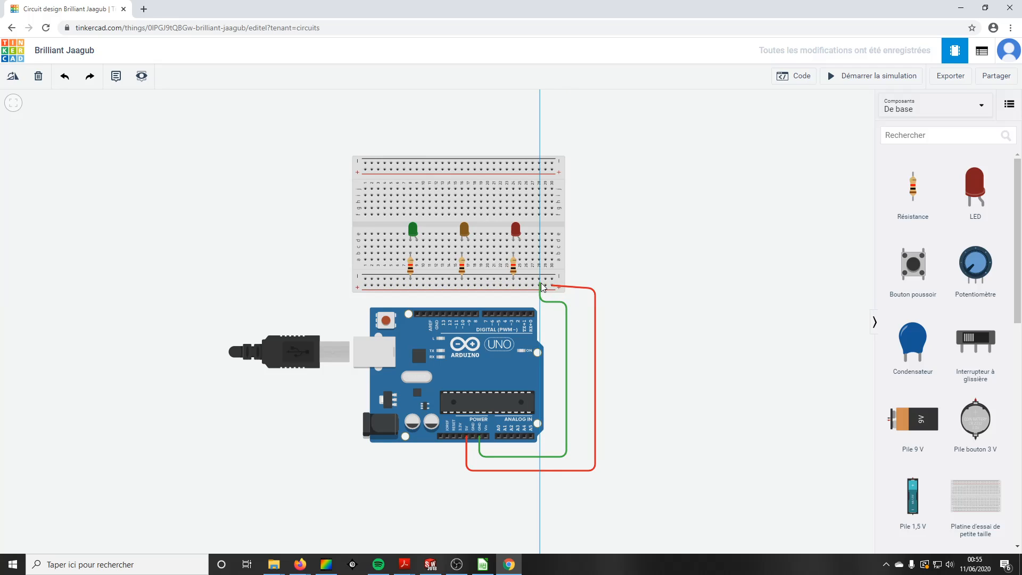
{"action": "left_click", "coordinate": [540, 279]}
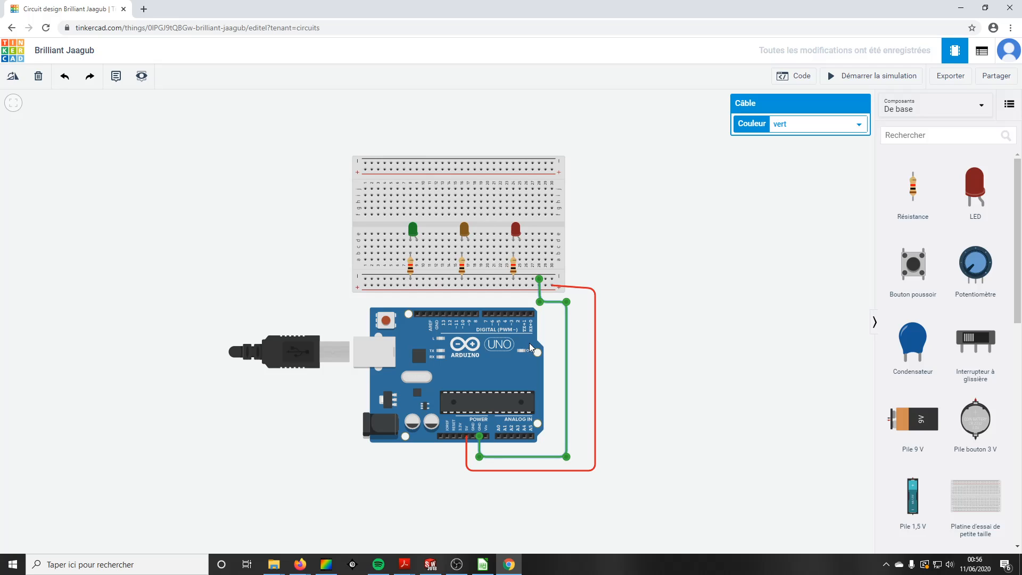
Step: Wire digital pin D2 to the red LED's column and set that wire's colour to turquoise
{"action": "left_click", "coordinate": [519, 316]}
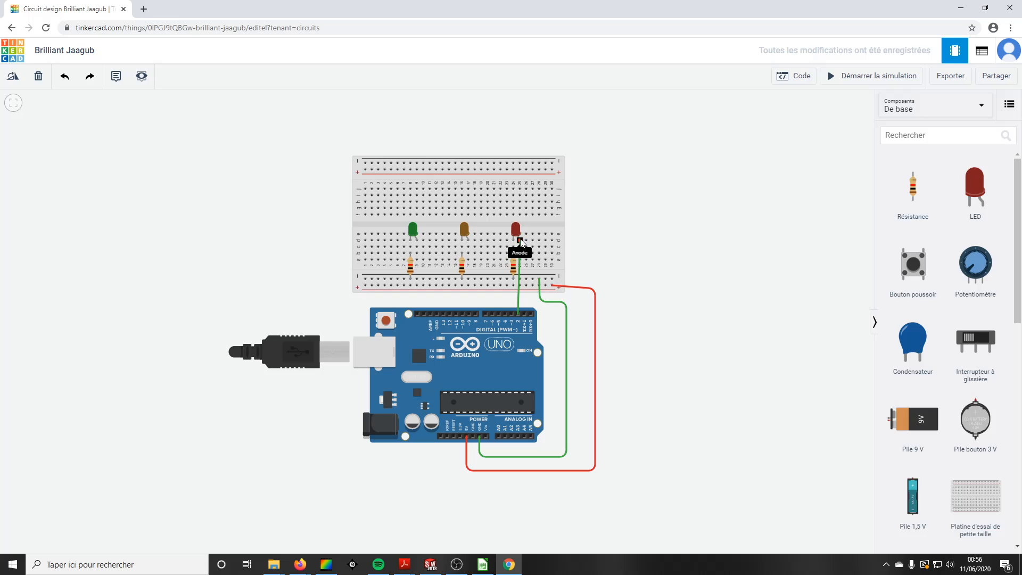
{"action": "left_click", "coordinate": [520, 260]}
{"action": "left_click", "coordinate": [741, 241]}
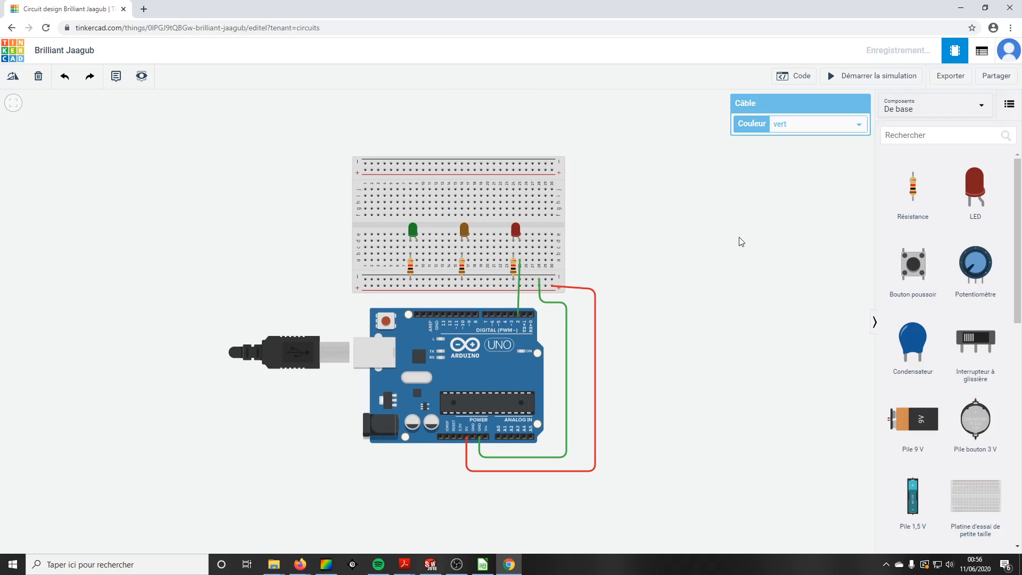
{"action": "left_click", "coordinate": [518, 296]}
{"action": "left_click", "coordinate": [810, 130]}
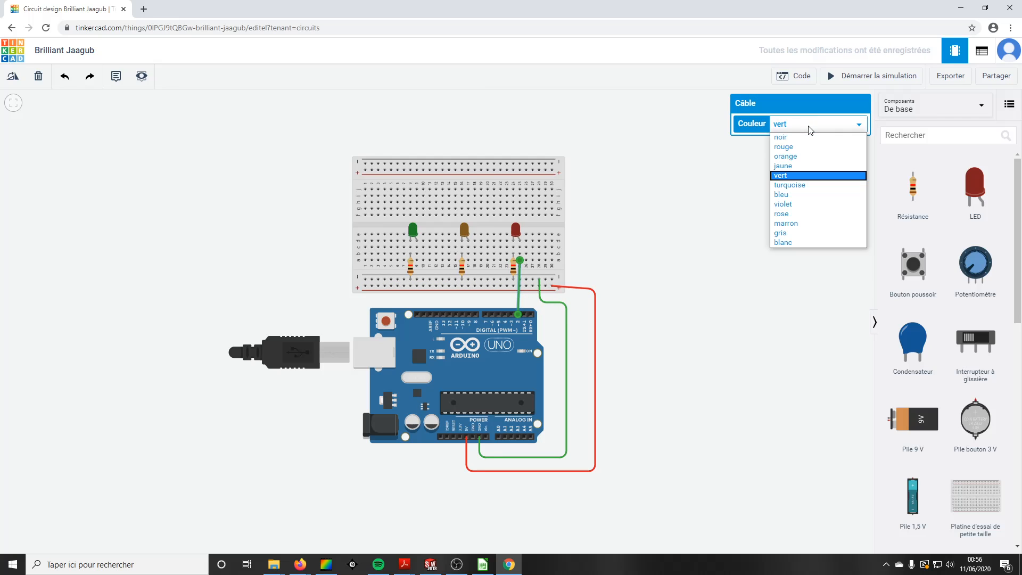
{"action": "left_click", "coordinate": [793, 185]}
{"action": "left_click", "coordinate": [707, 297]}
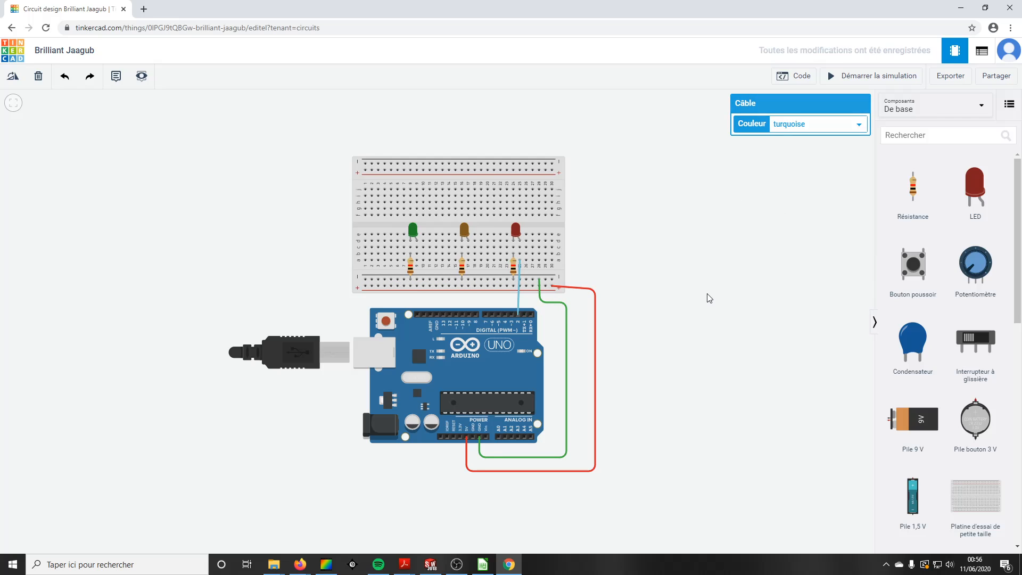
Step: Wire digital pin D3 to the orange LED's column and set that wire's colour to jaune
{"action": "left_click", "coordinate": [513, 316]}
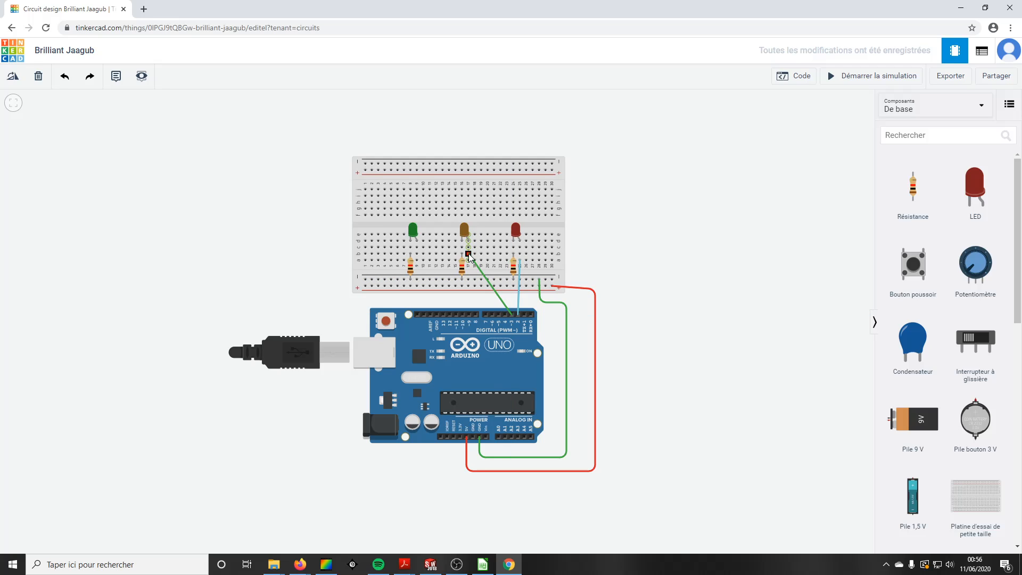
{"action": "left_click", "coordinate": [468, 256]}
{"action": "left_click", "coordinate": [855, 128]}
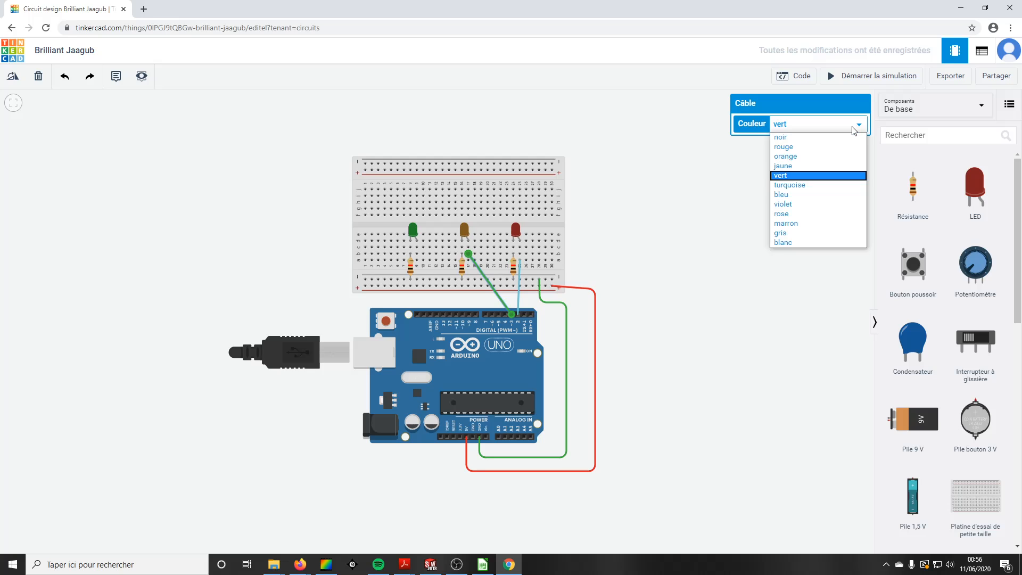
{"action": "left_click", "coordinate": [809, 166]}
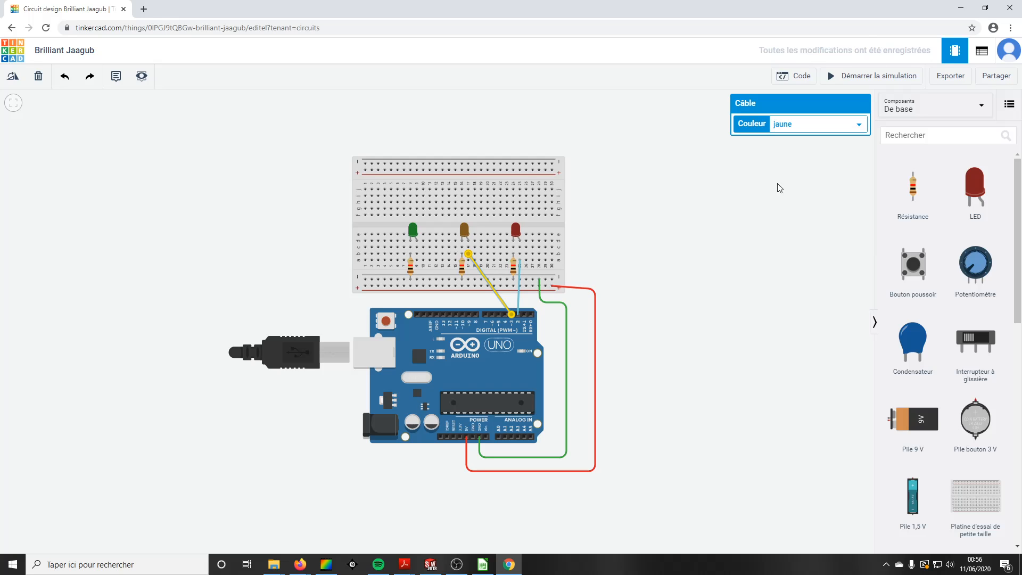
{"action": "left_click", "coordinate": [694, 280]}
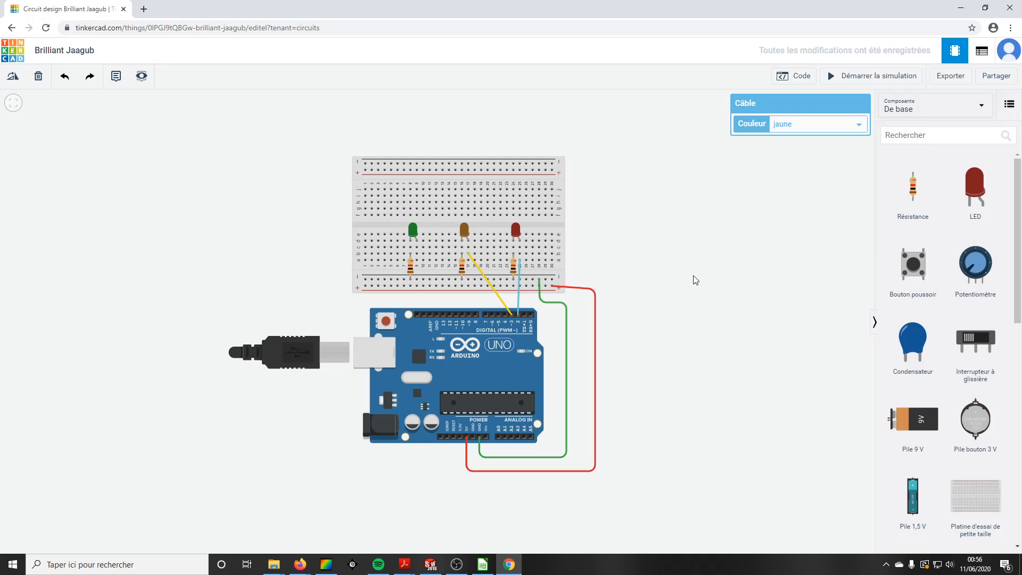
Step: Wire the next digital pin to the green LED's column and set that wire's colour to violet
{"action": "left_click", "coordinate": [505, 314]}
{"action": "left_click", "coordinate": [417, 255]}
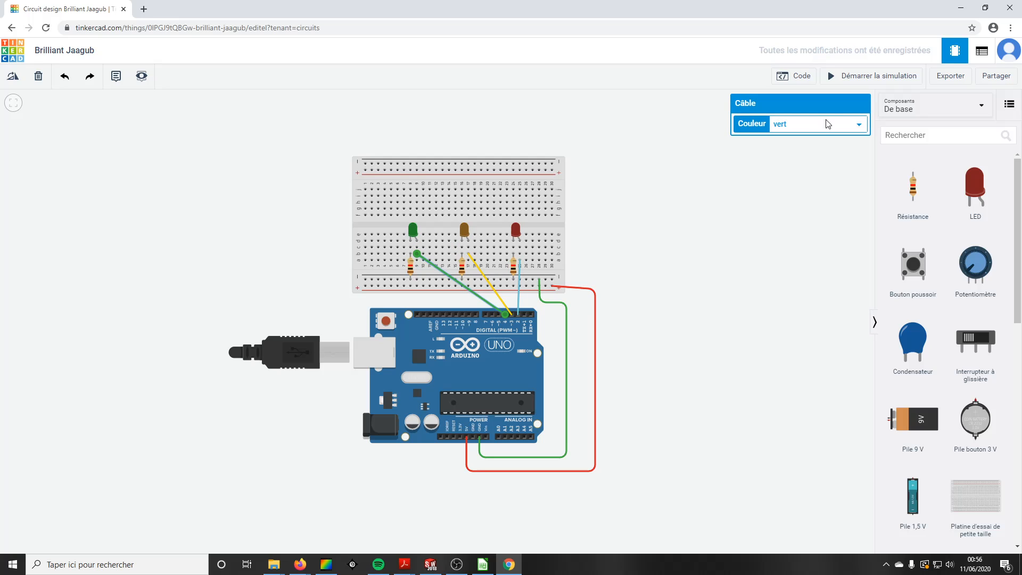
{"action": "left_click", "coordinate": [829, 123]}
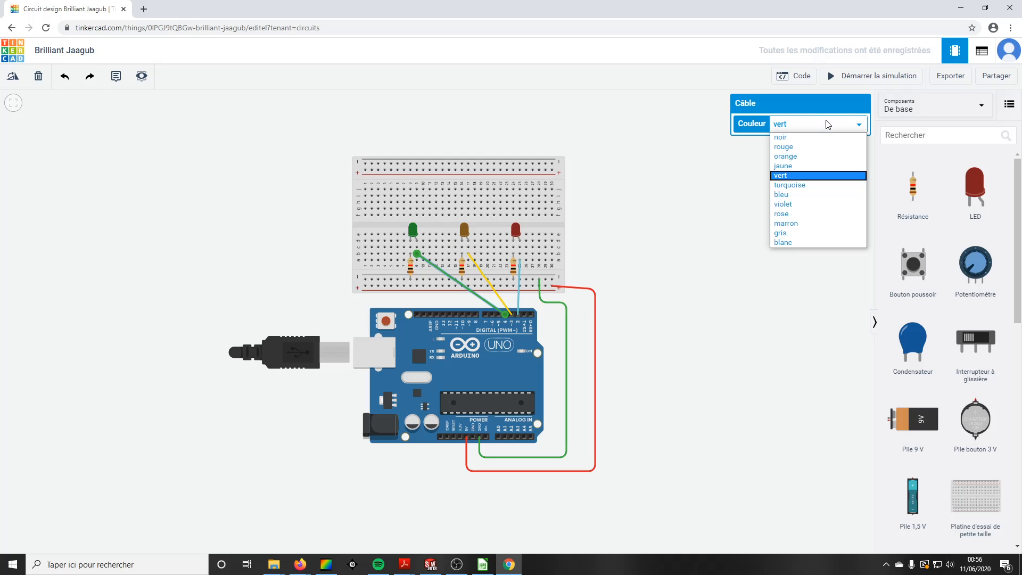
{"action": "left_click", "coordinate": [797, 205]}
{"action": "left_click", "coordinate": [690, 289]}
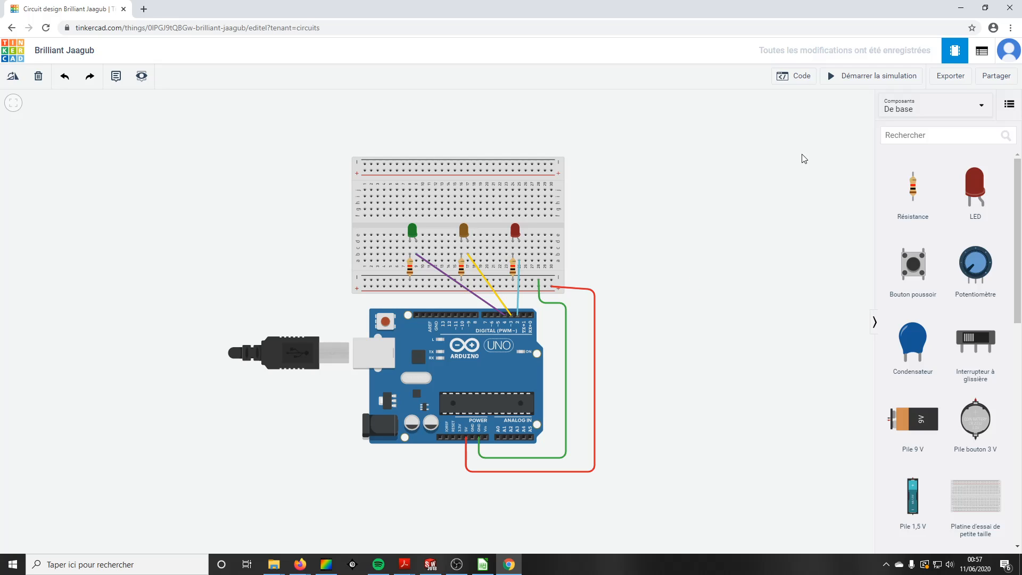
Step: Open the code editor and delete the default LED blink blocks from the workspace
{"action": "left_click", "coordinate": [800, 82]}
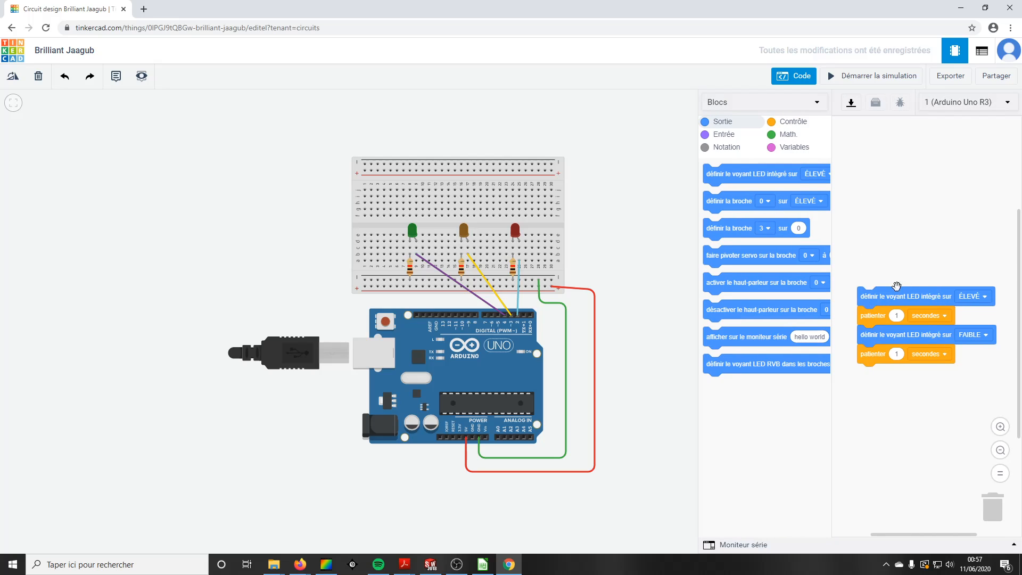
{"action": "left_click_drag", "start_coordinate": [902, 301], "coordinate": [781, 425]}
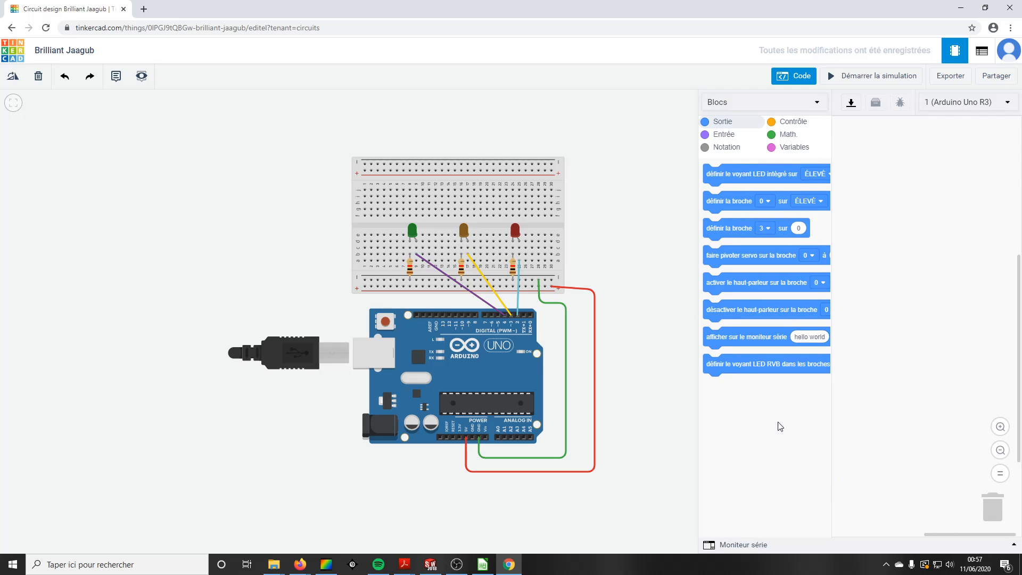